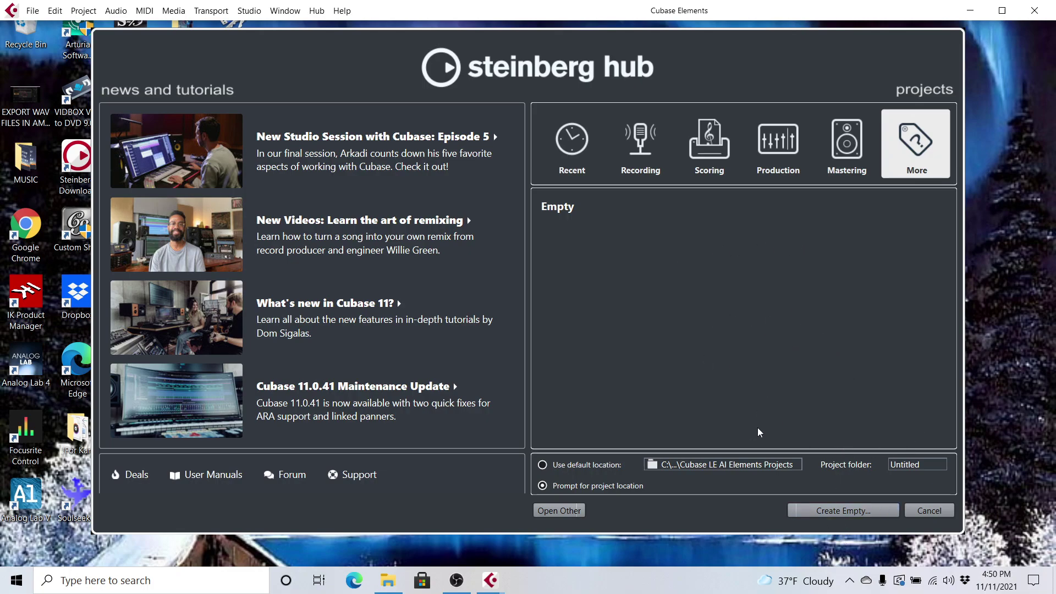
- Create an empty project, Untitled1, stored in the CUBASE PROJECTS folder
click(840, 513)
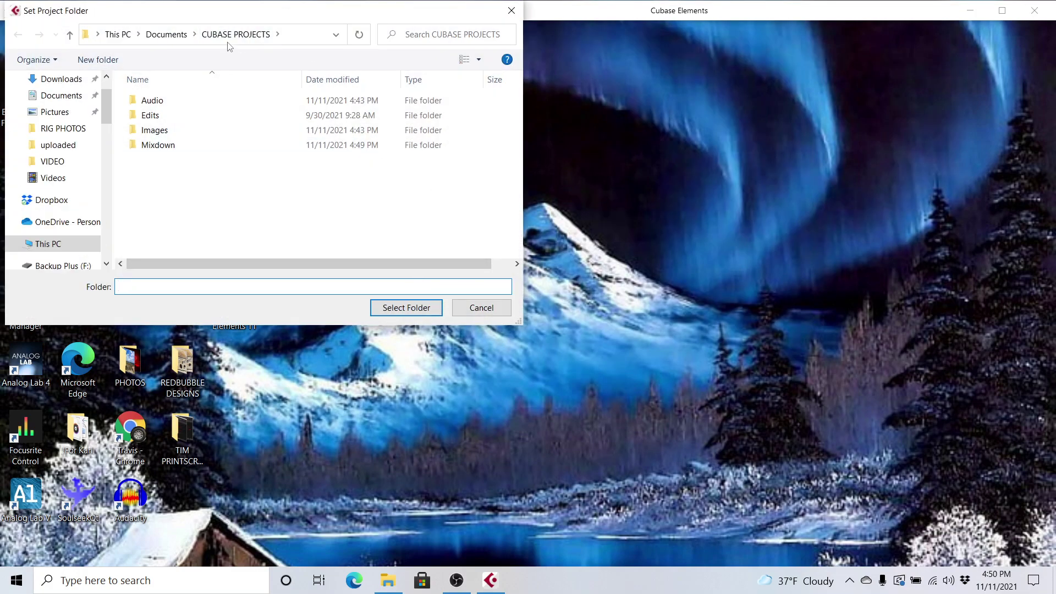
click(428, 309)
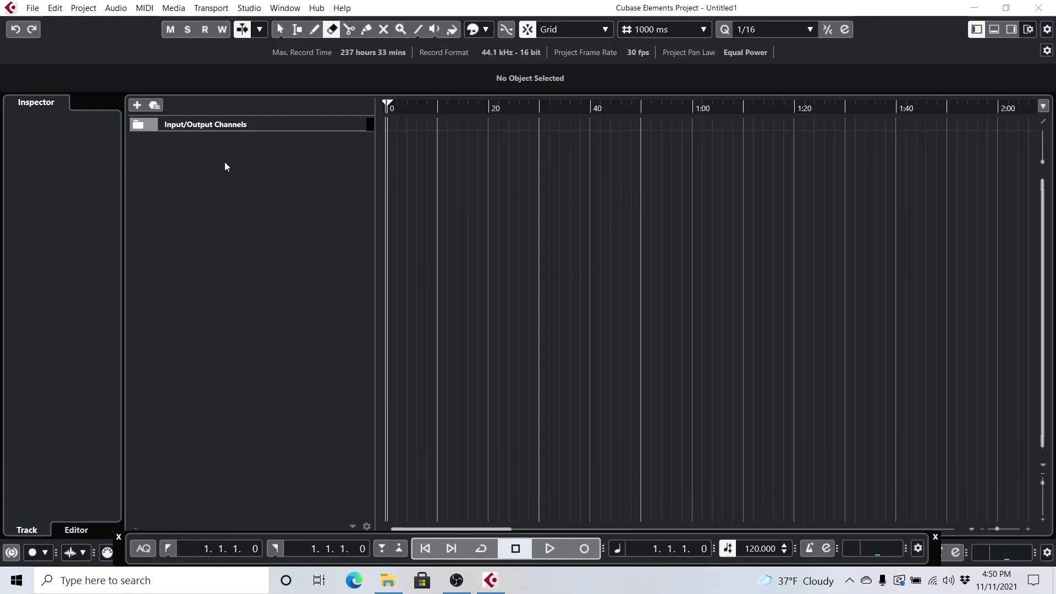
- Add a mono audio track, Audio 01, with its input set to Input 2 (Mono)
click(137, 106)
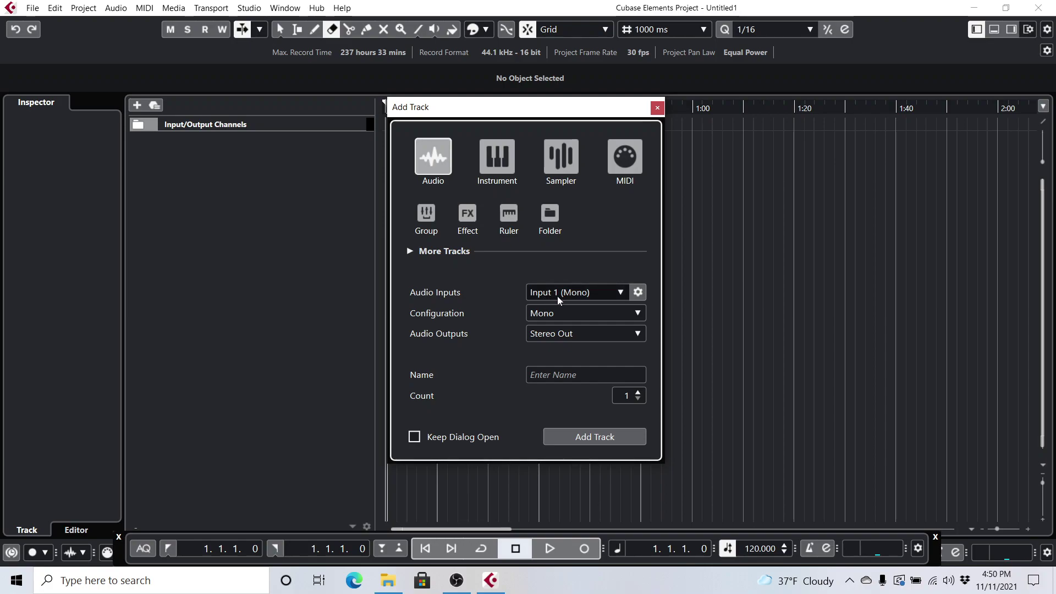
click(619, 293)
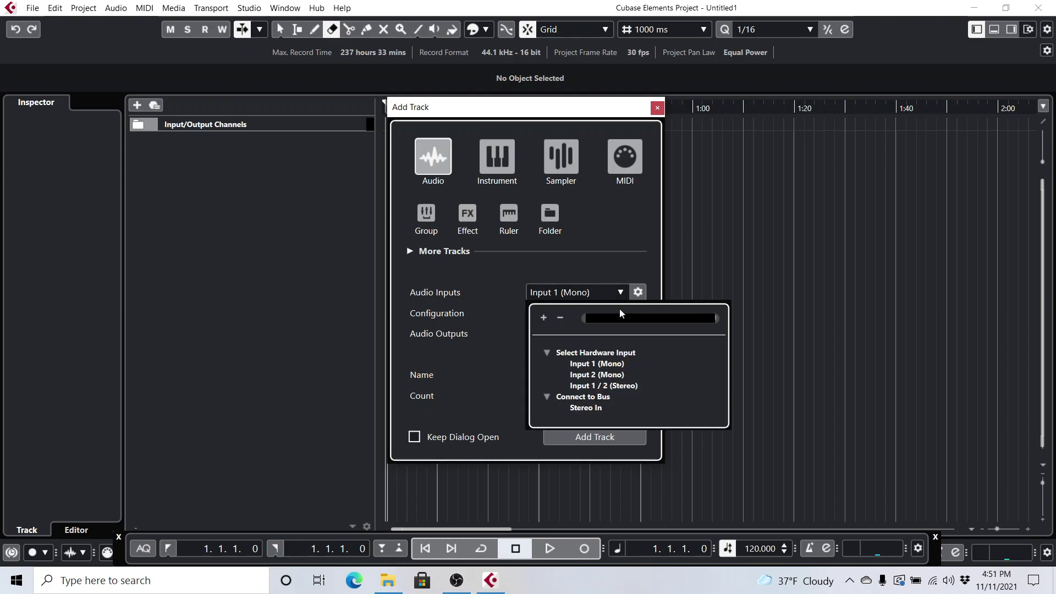
click(612, 377)
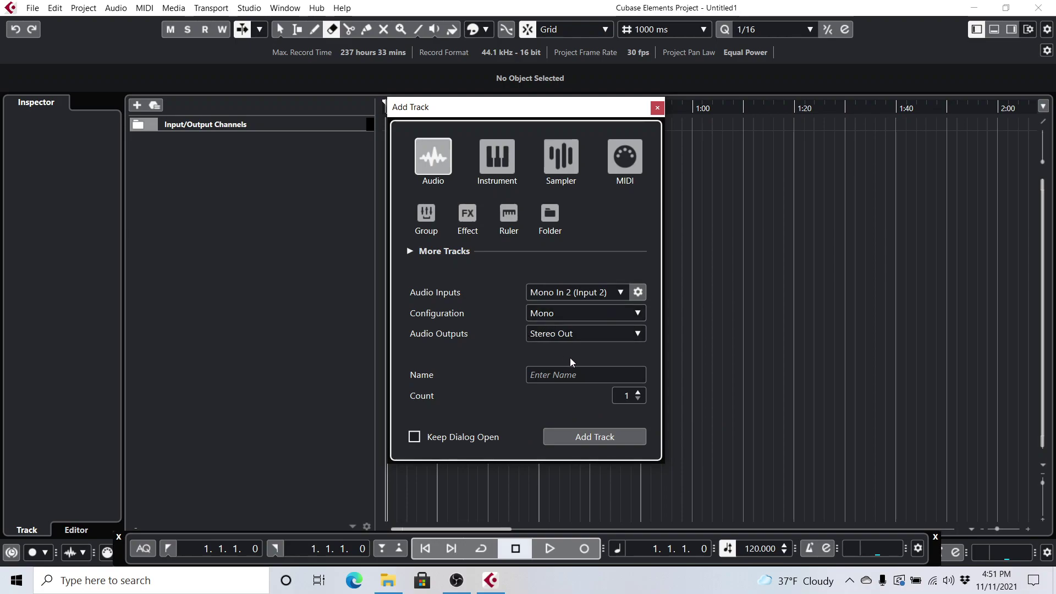
click(609, 435)
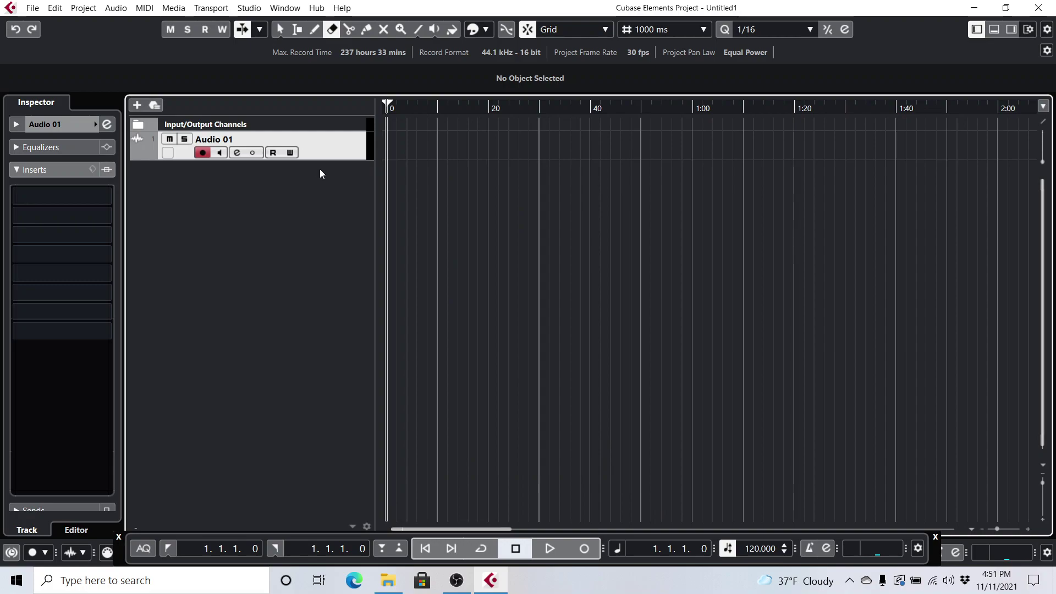
- Enlarge the Audio 01 track height and expand its Inspector to show the empty Inserts slots
drag(323, 160, 326, 210)
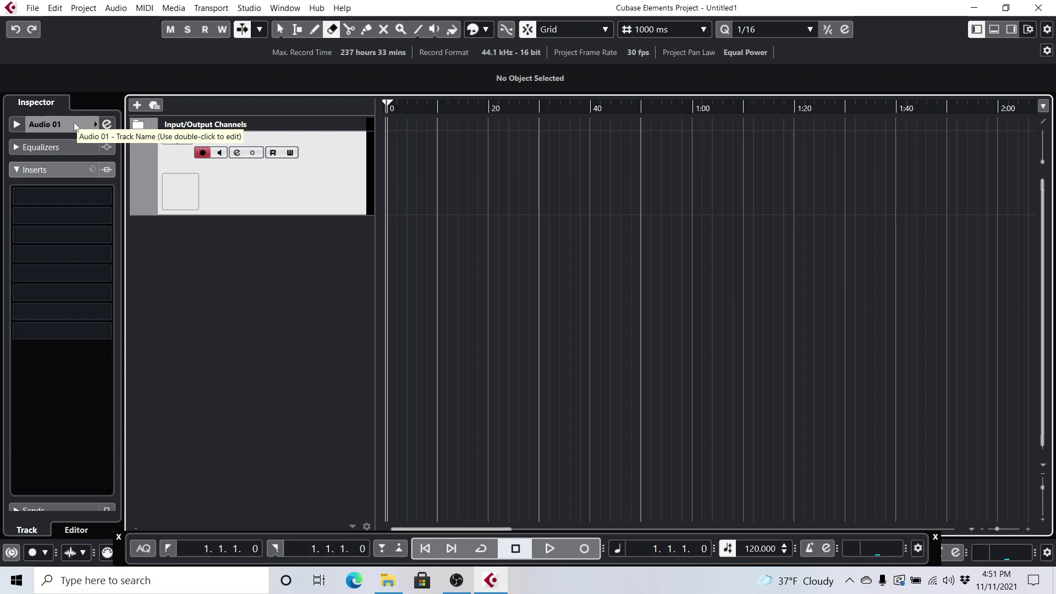
click(71, 124)
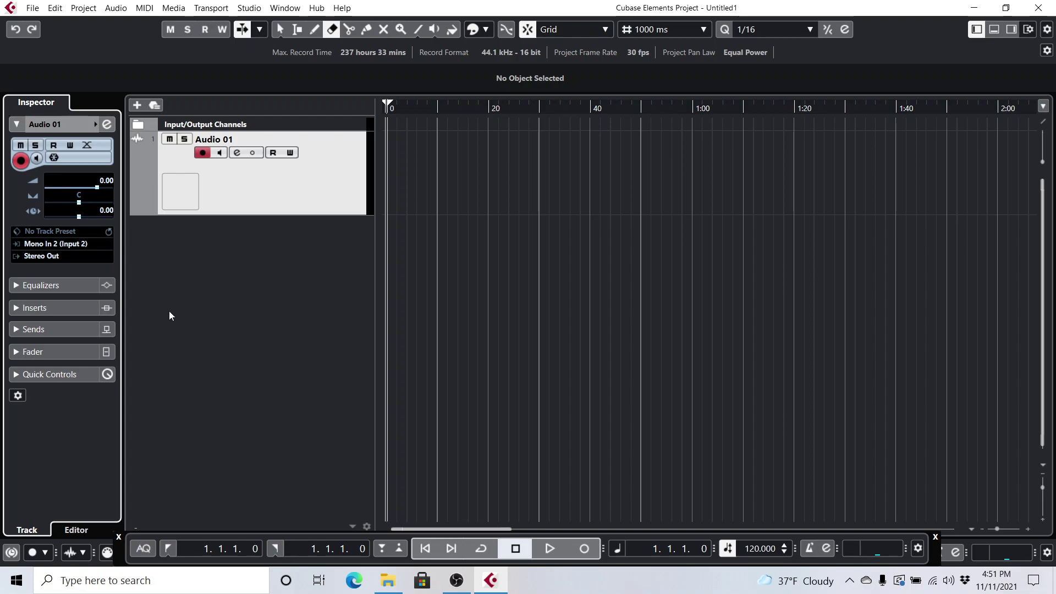
click(71, 309)
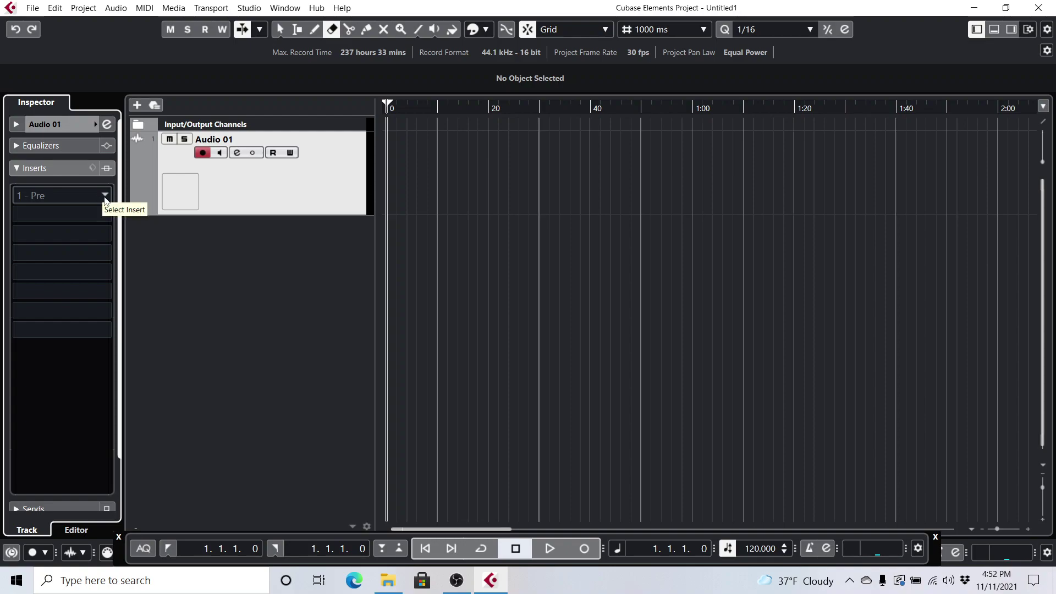
- Load AmpliTube 5 from the Distortion category into Audio 01's first insert slot
click(104, 197)
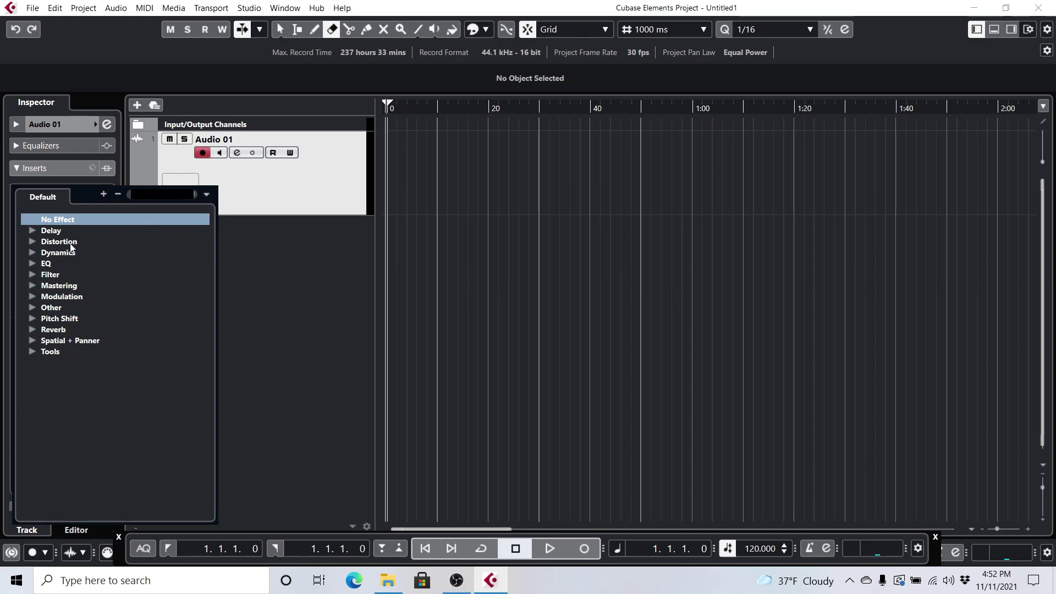
click(69, 246)
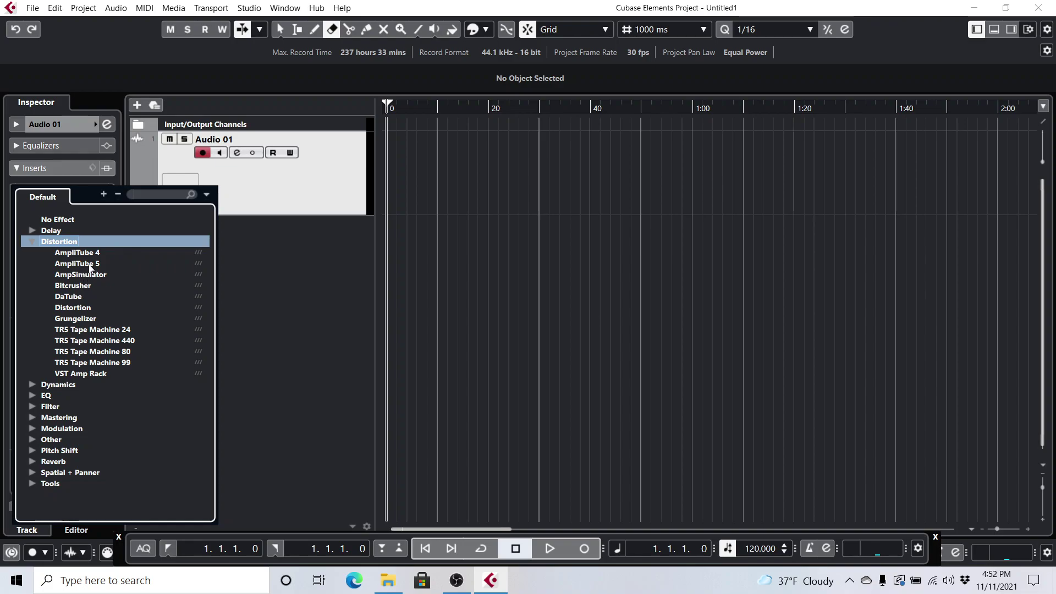
click(88, 267)
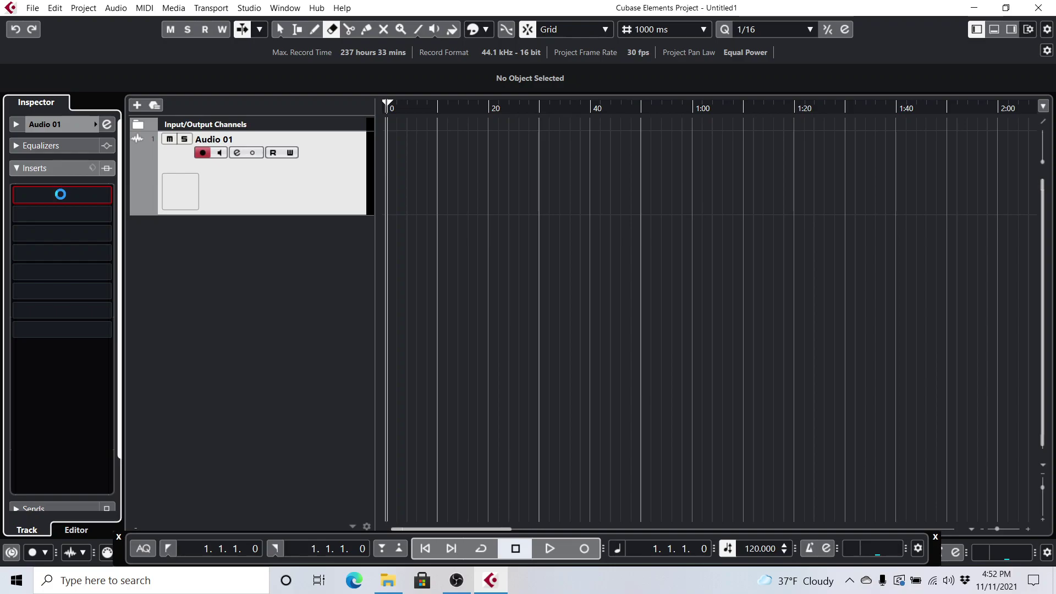
- Open AmpliTube 5's Preset Browser listing all 3721 presets, dismissing the refresh notice
click(62, 197)
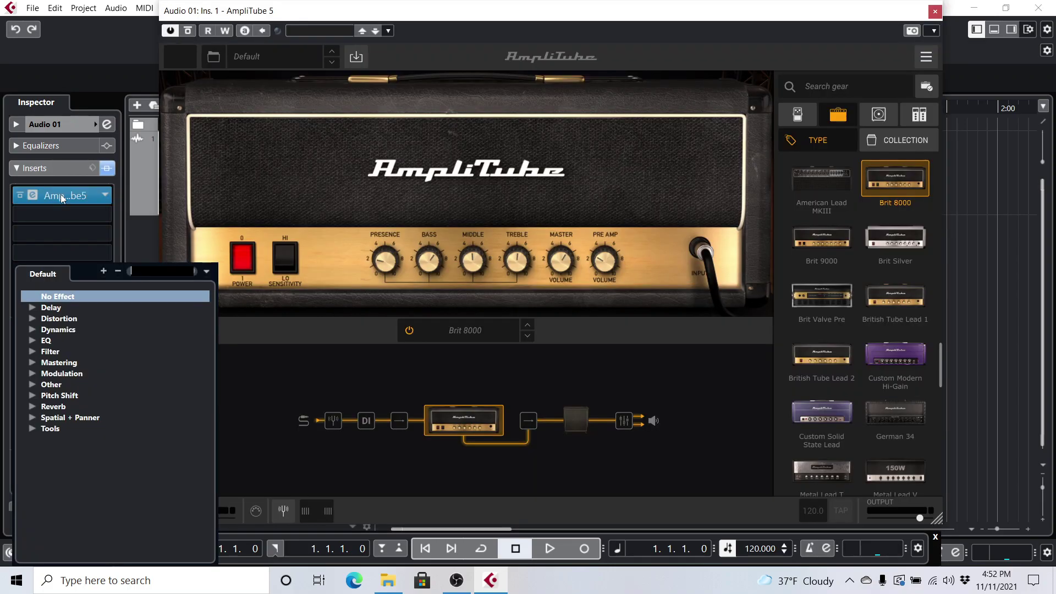
click(645, 58)
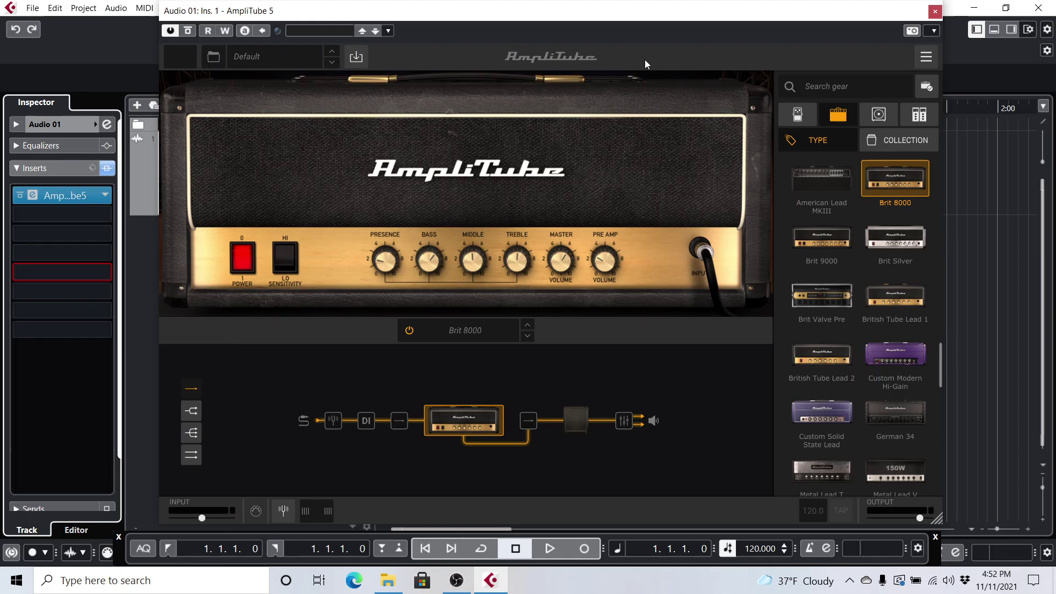
click(217, 58)
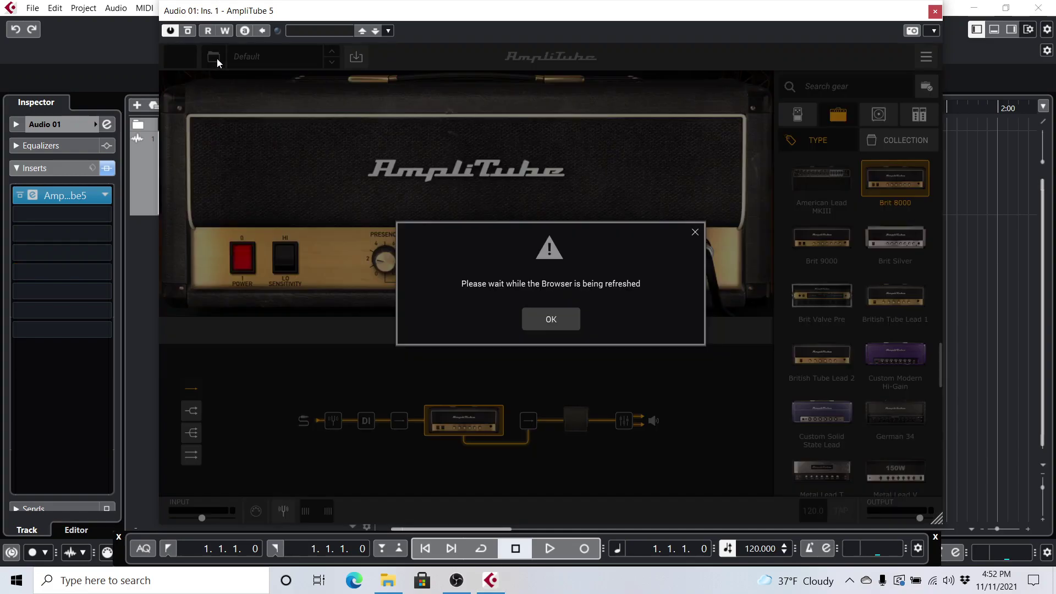
click(569, 322)
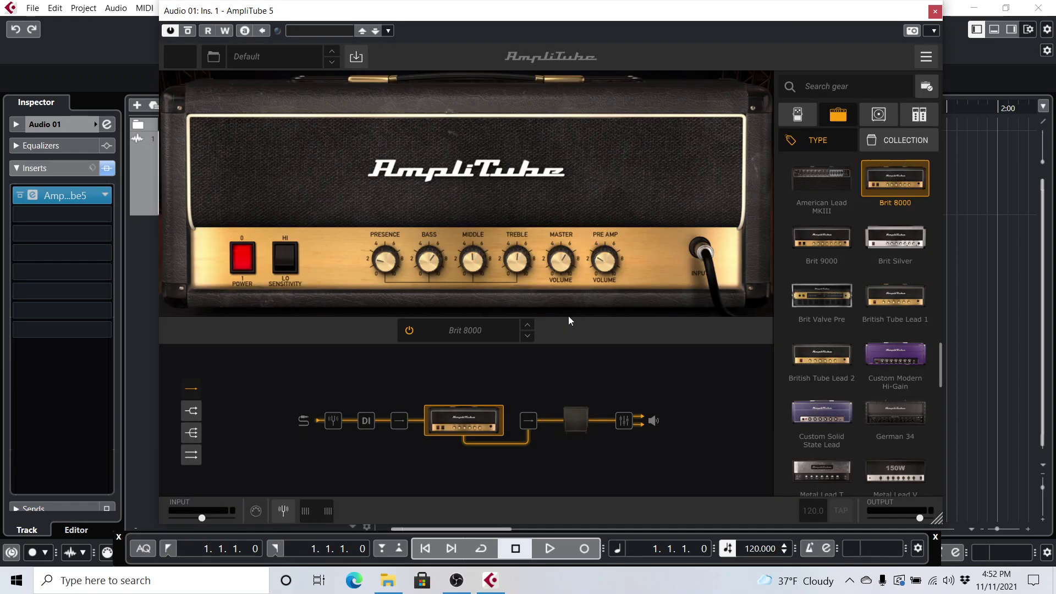
click(215, 62)
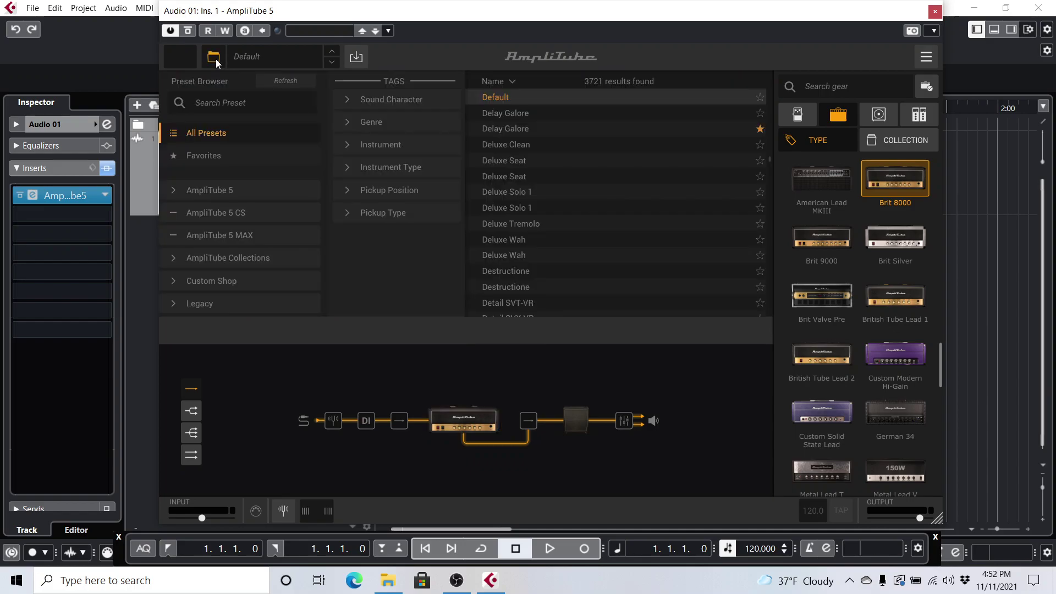
- Load ZZ TOP 1ST ALBUM 1 from the Favorites list for a dual-amp chain
click(206, 158)
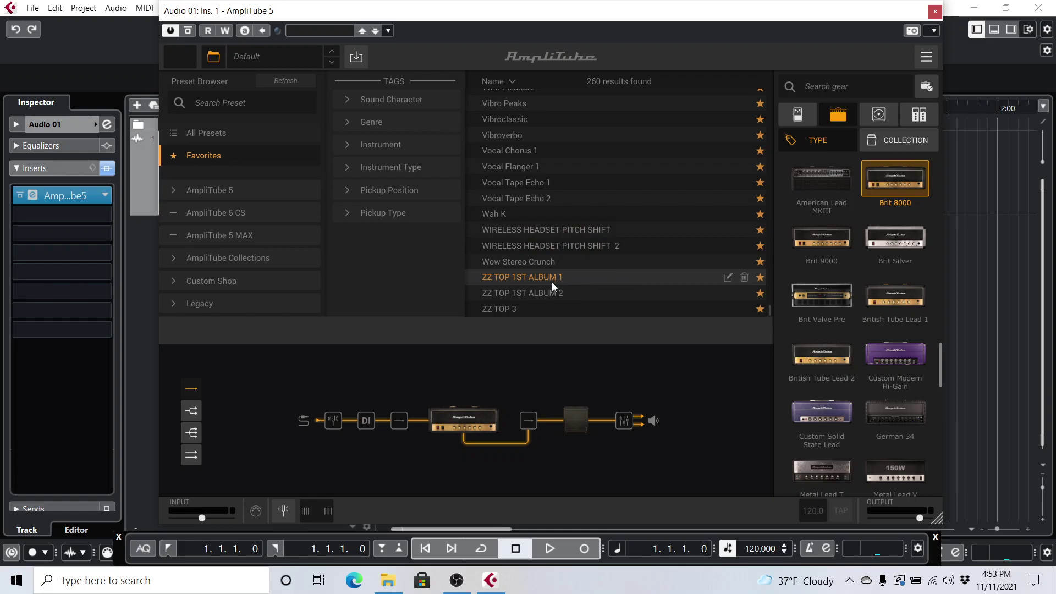
double_click(569, 285)
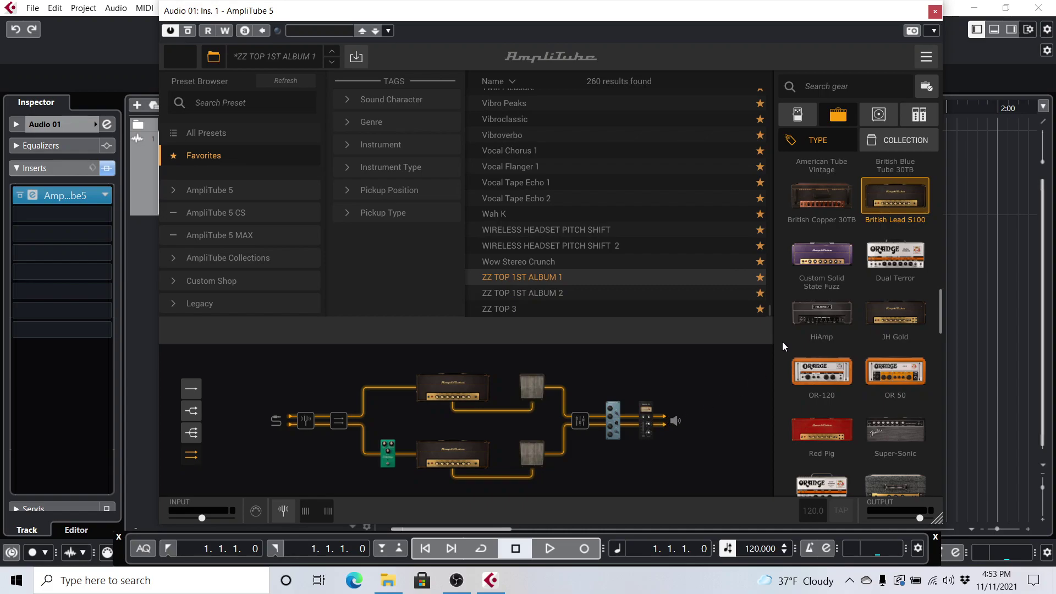
- Close the AmpliTube window and enable input monitoring on Audio 01
click(935, 12)
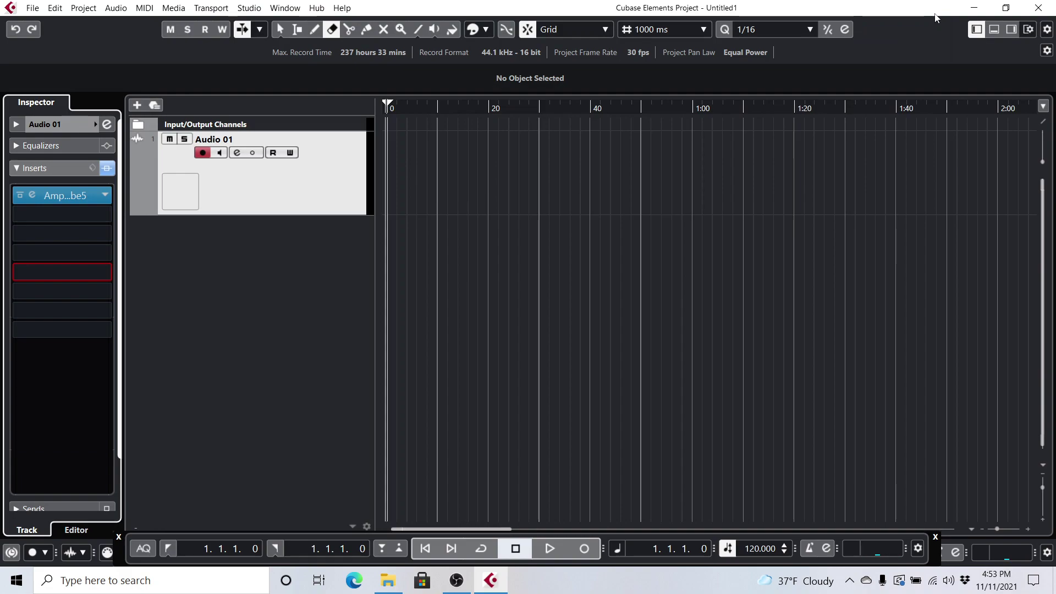
click(221, 153)
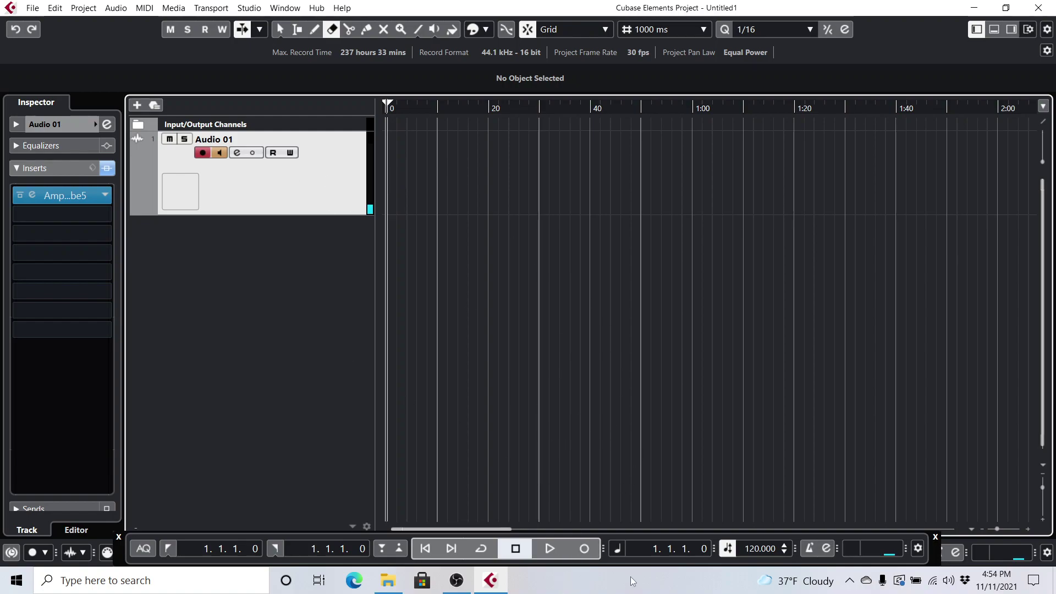
- Record an 8-second guitar take on Audio 01 and set the locators to bars 1–5
click(585, 550)
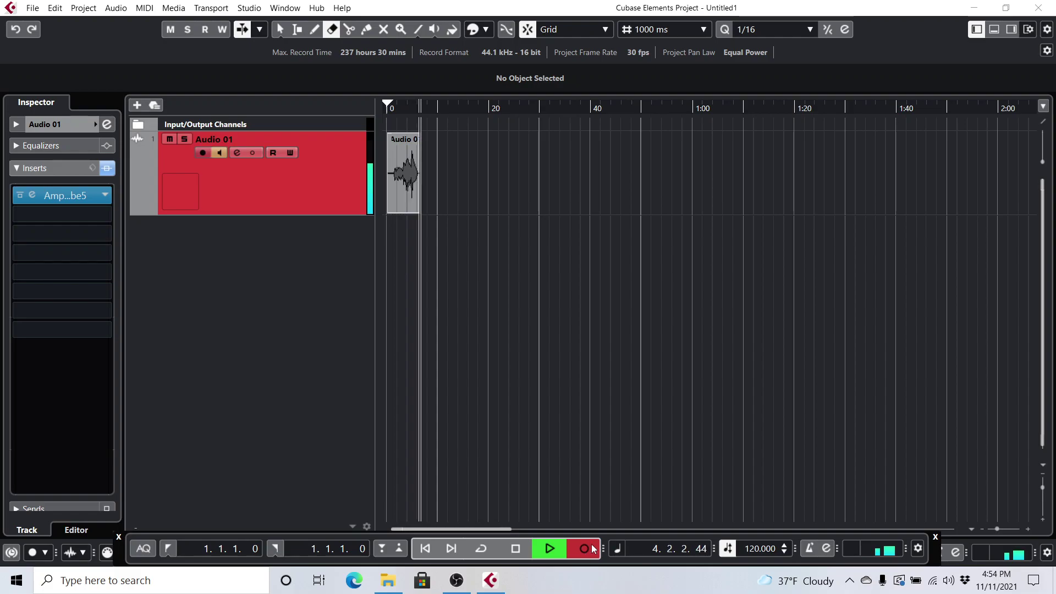
click(519, 550)
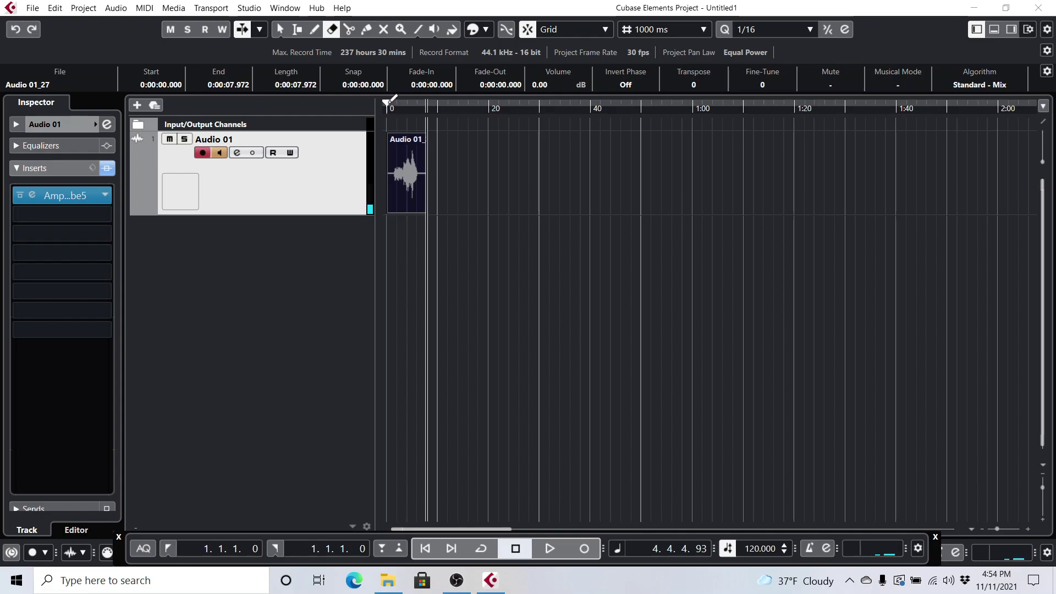
drag(391, 101, 433, 103)
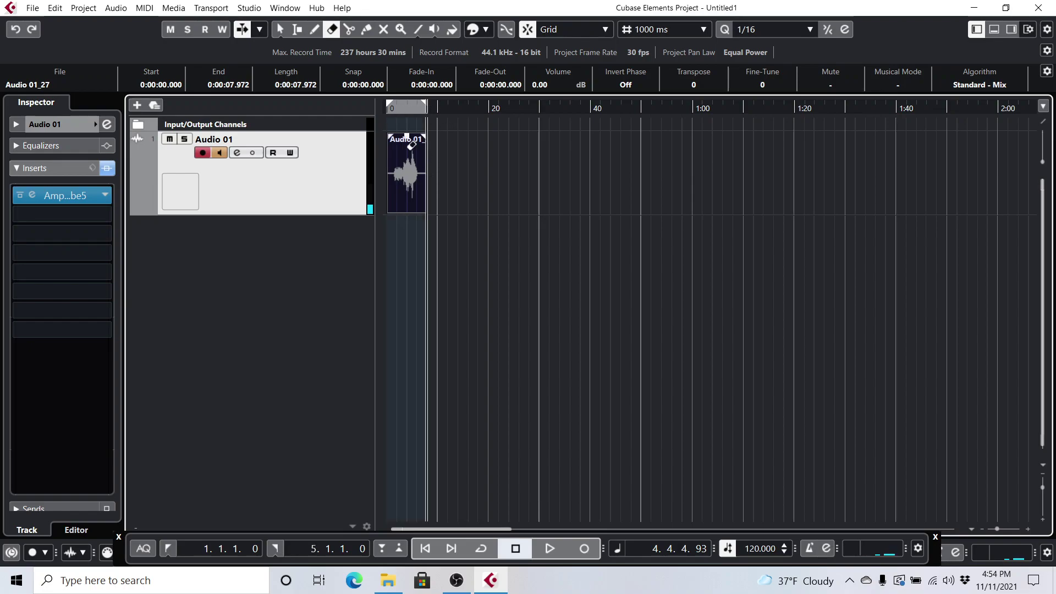
- Open the Export Audio Mixdown dialog via File > Export > Audio Mixdown
click(33, 9)
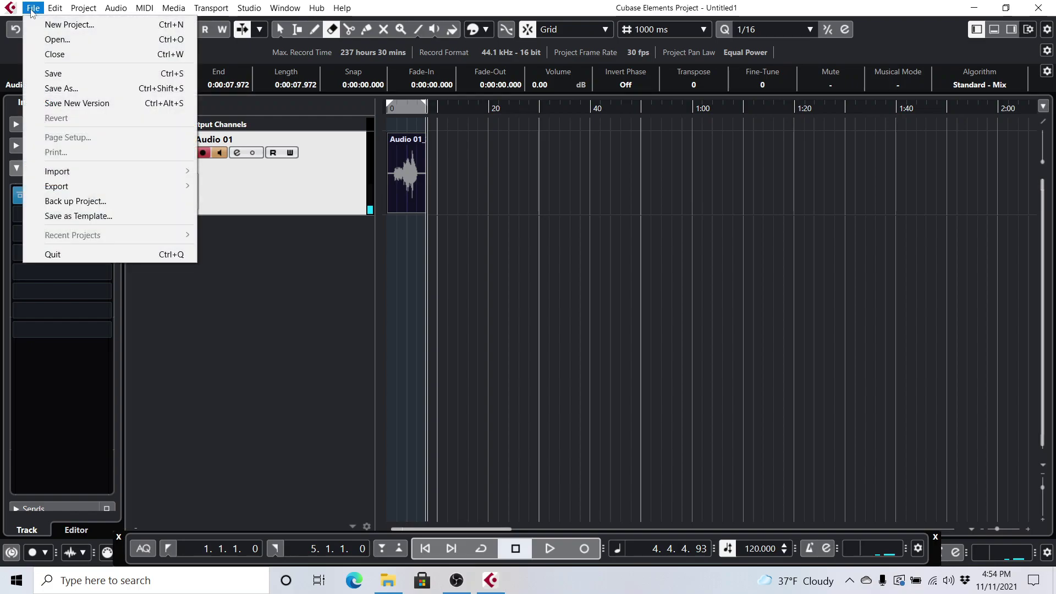
mouse_move(132, 187)
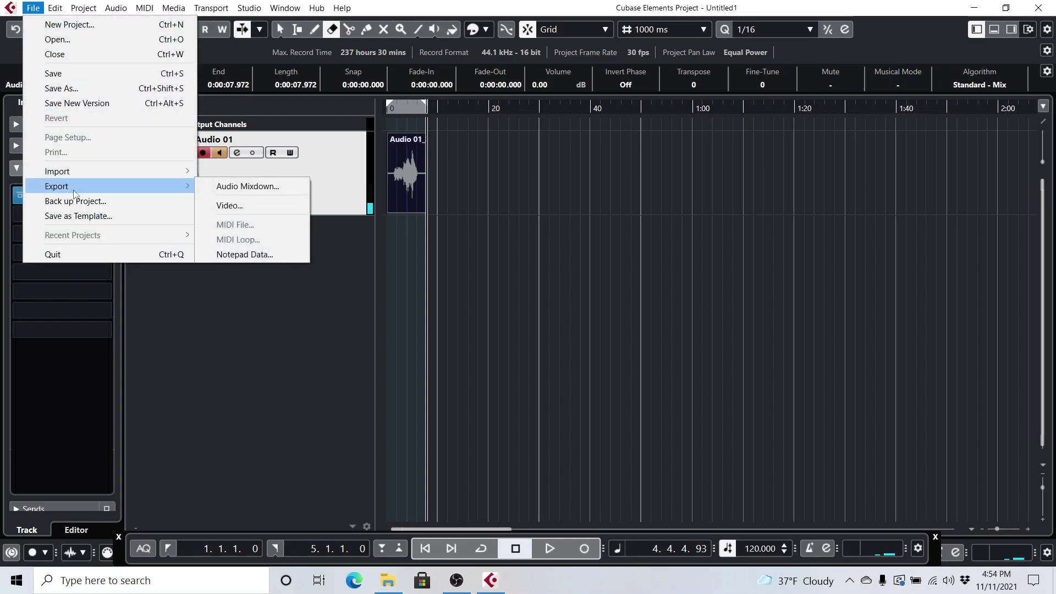
click(228, 187)
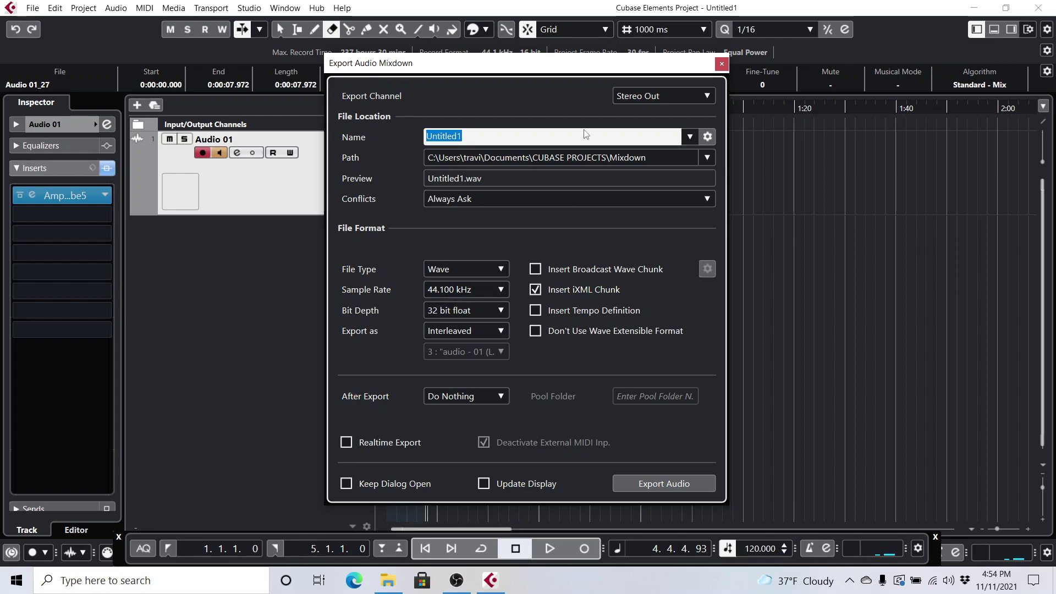
- Name the mixdown GUITAR, producing GUITAR.wav, and keep 32 bit float bit depth
text(GUITAR)
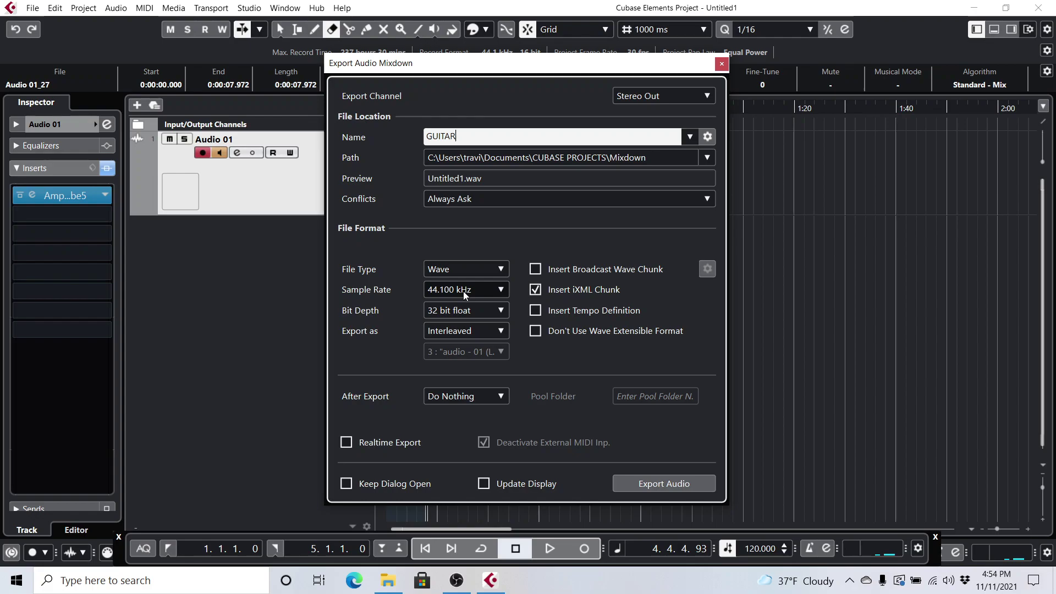
click(501, 312)
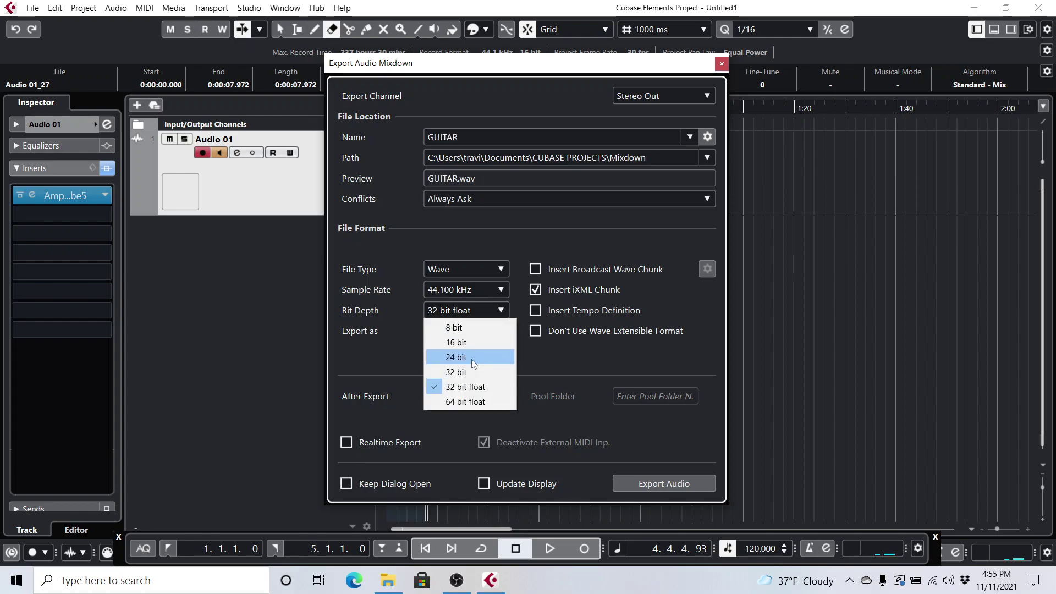
click(408, 339)
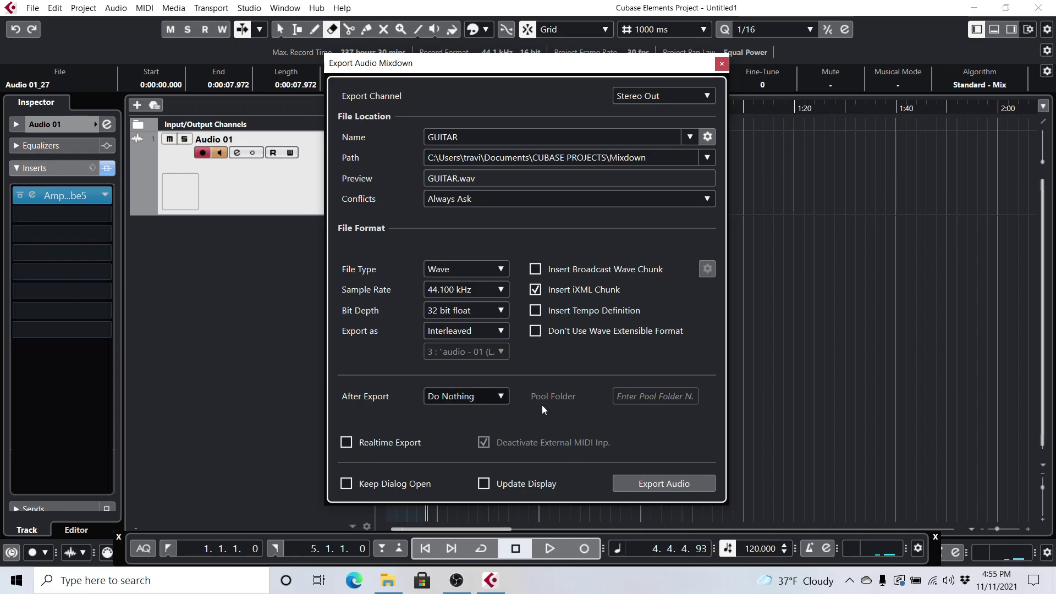
- Start exporting the Stereo Out mixdown to GUITAR.wav
click(676, 484)
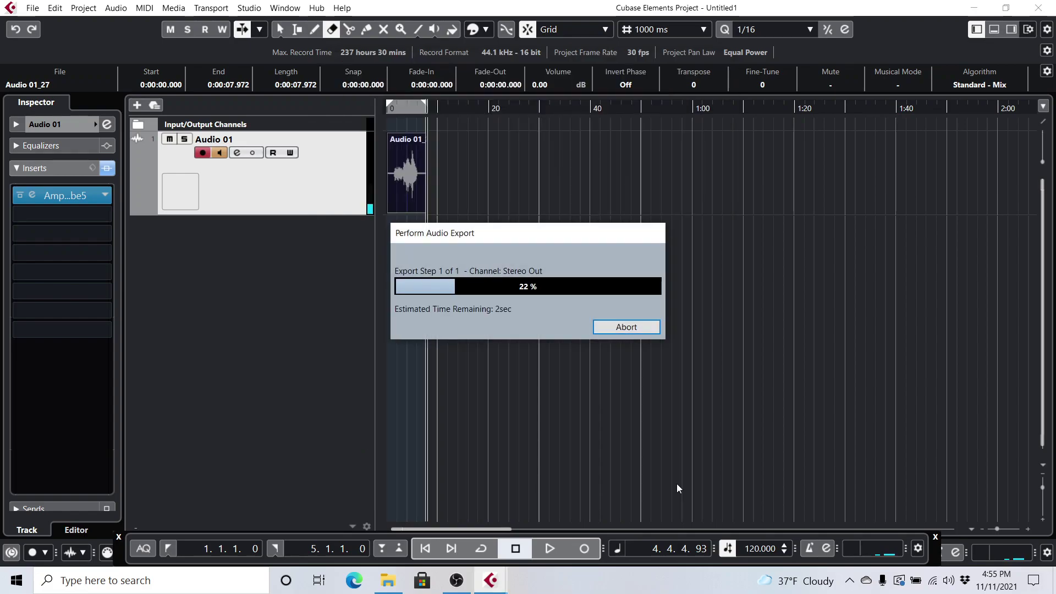